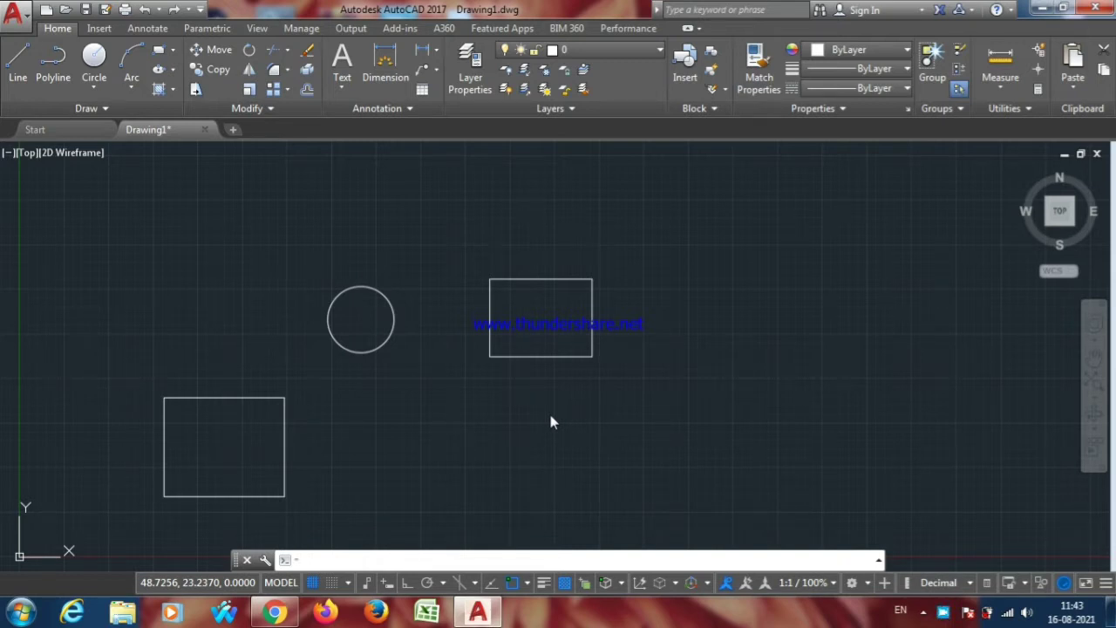
# Zoom out to show the whole drawing, then undo that zoom.
pyautogui.write('z')
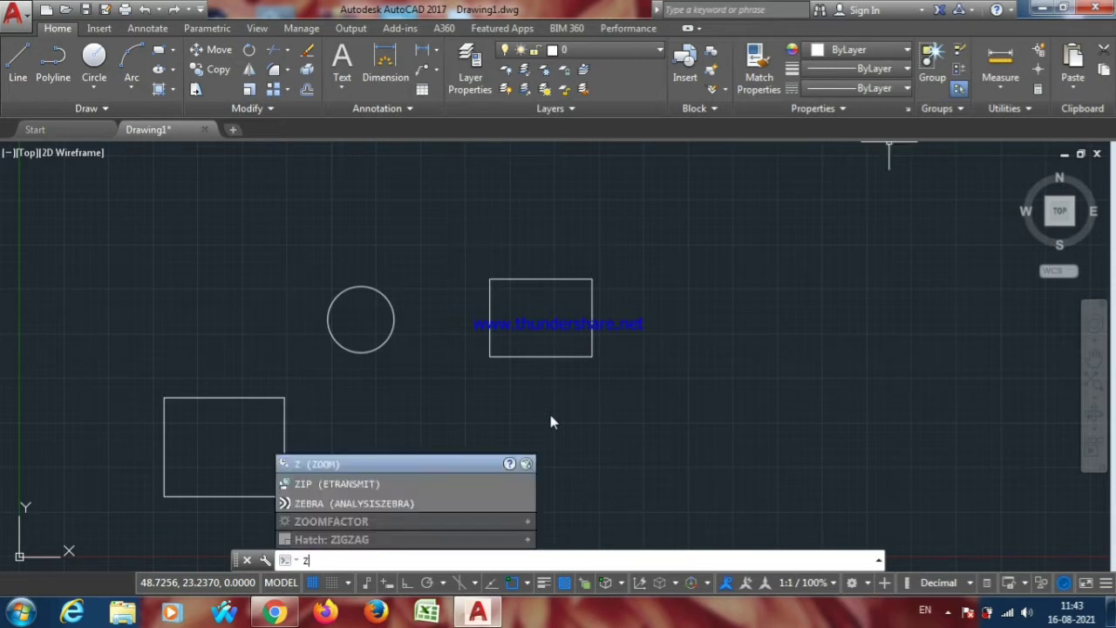
pyautogui.press('Return')
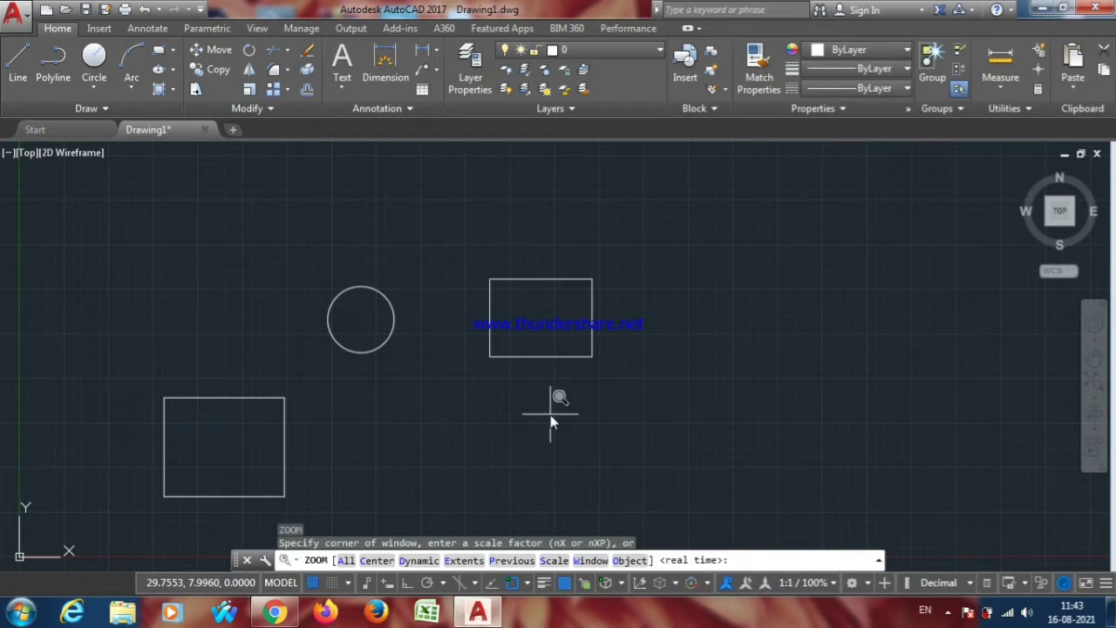
pyautogui.click(346, 561)
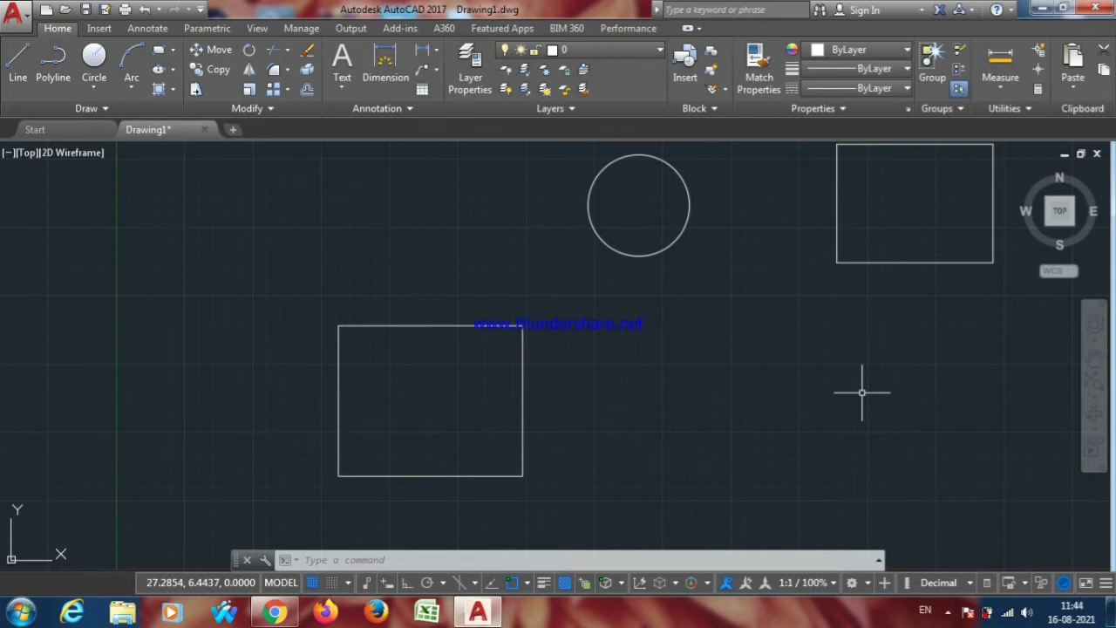
pyautogui.hotkey('ctrl', 'z')
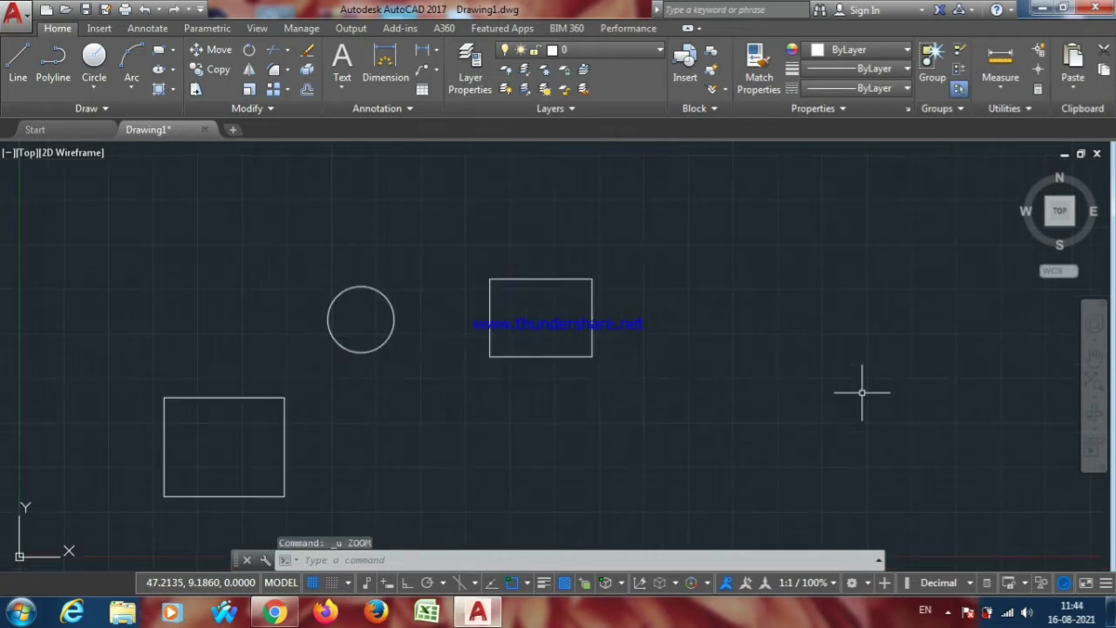
# Zoom Center on the circle's centre, with a view height matching the circle's diameter.
pyautogui.write('z')
pyautogui.press('Return')
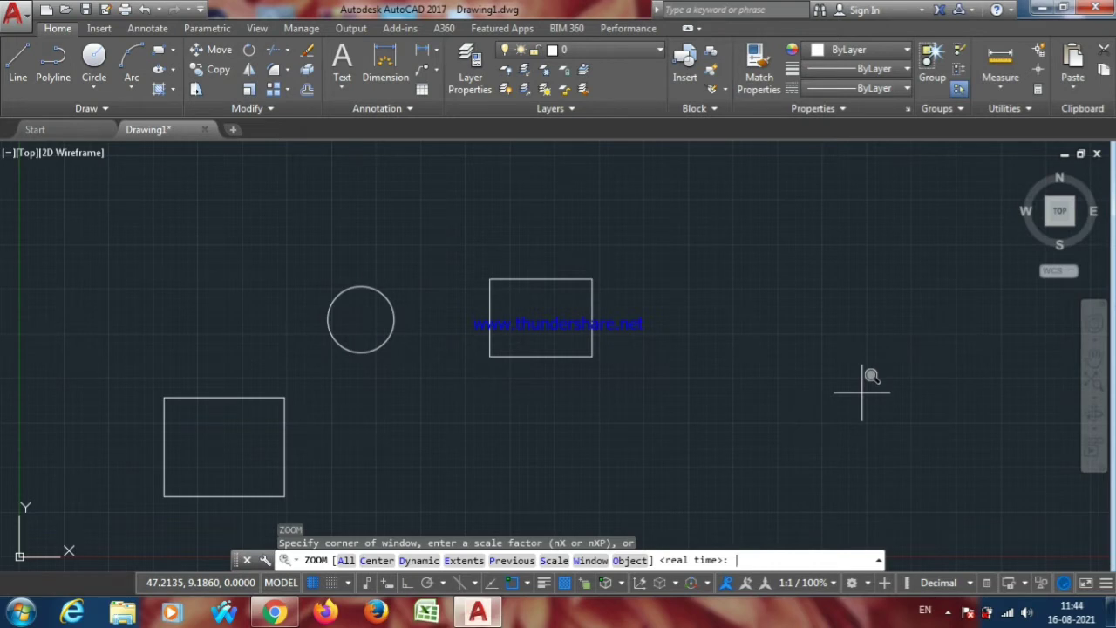
pyautogui.click(377, 559)
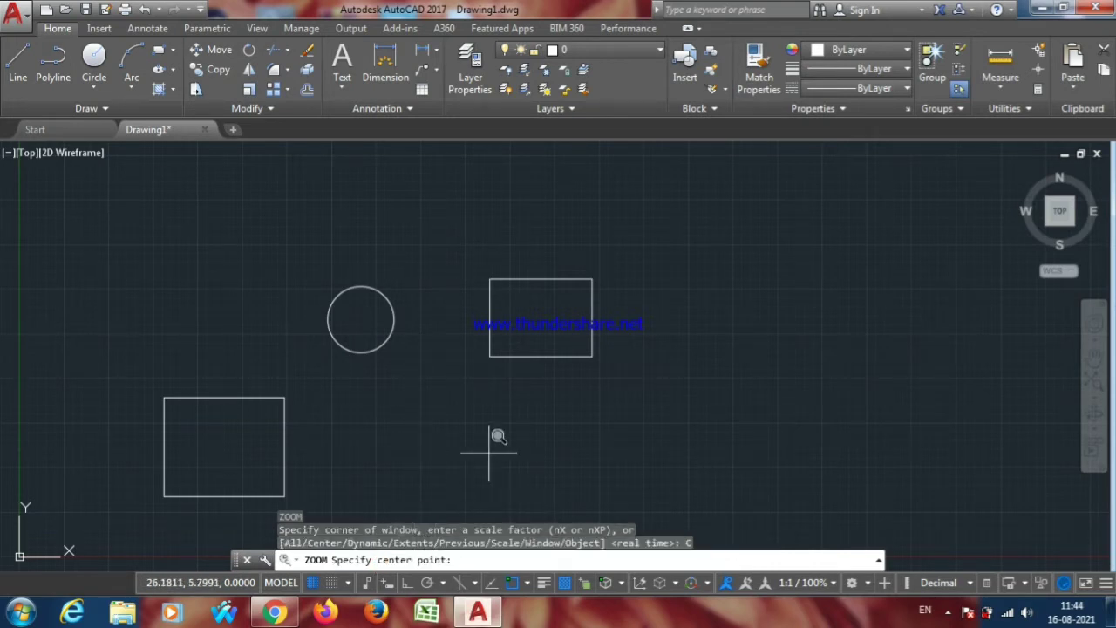
pyautogui.click(360, 320)
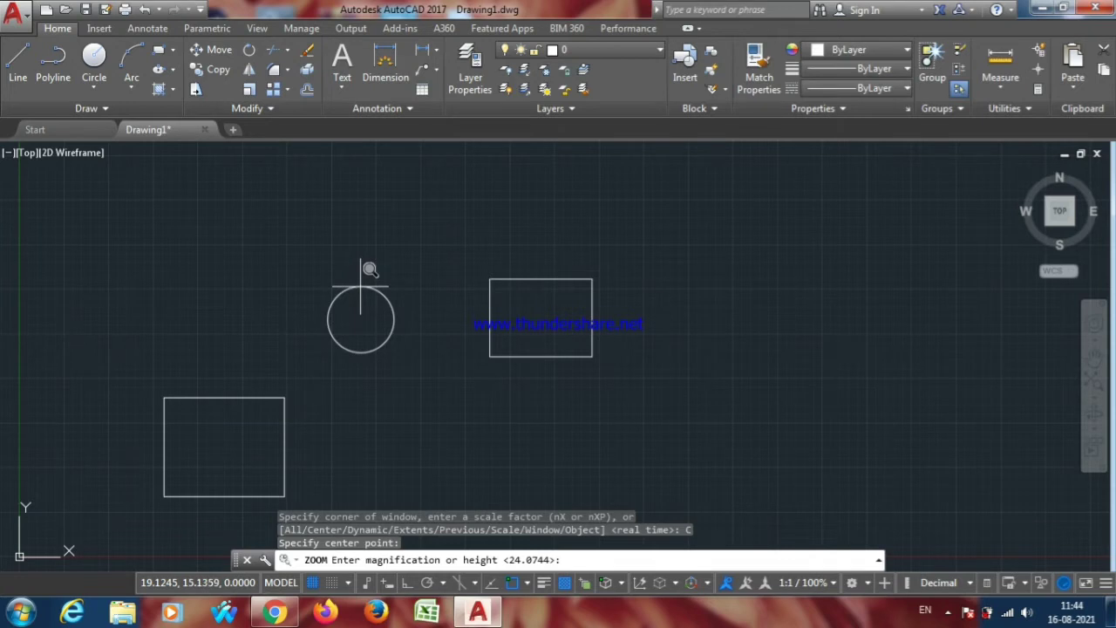
pyautogui.click(358, 287)
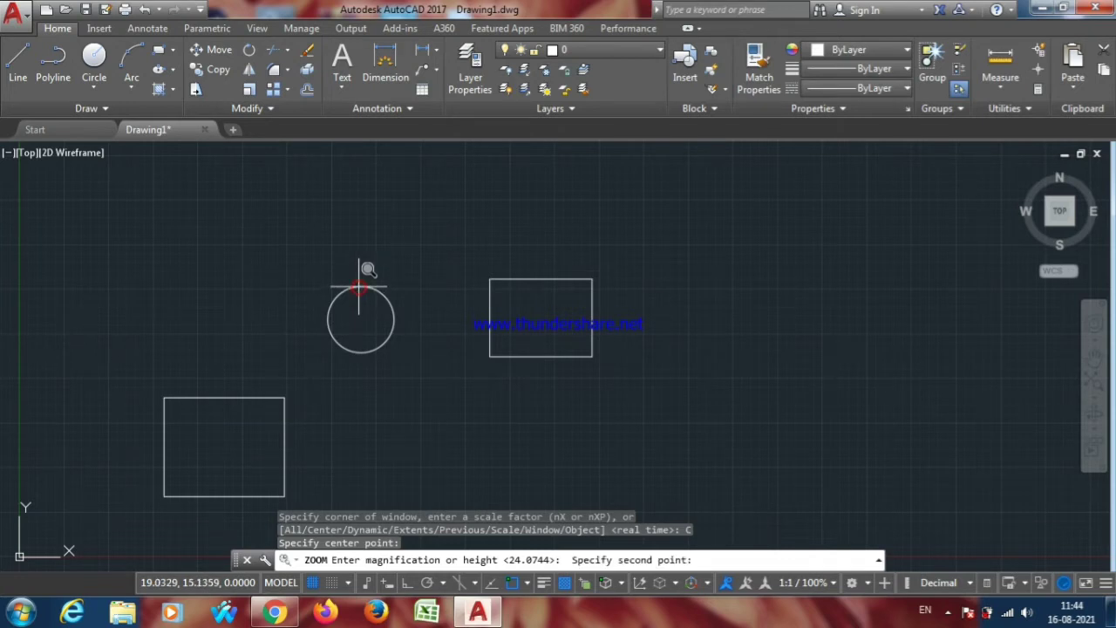
pyautogui.click(360, 352)
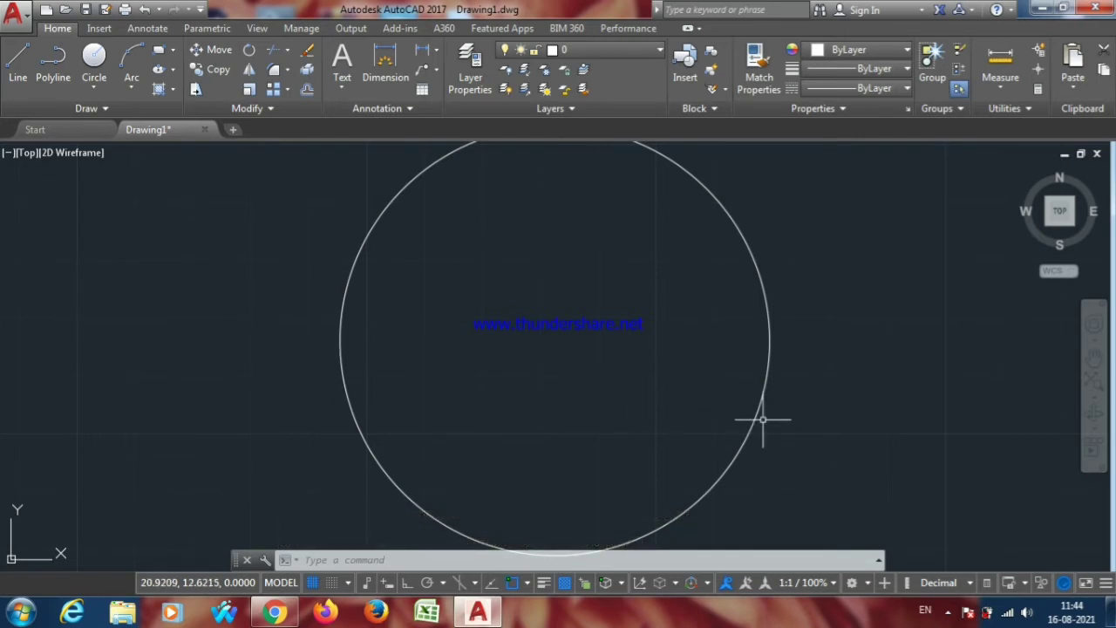
# Undo the centre zoom, then Zoom Dynamic with a resized view box enlarging all three shapes.
pyautogui.hotkey('ctrl', 'z')
pyautogui.write('z')
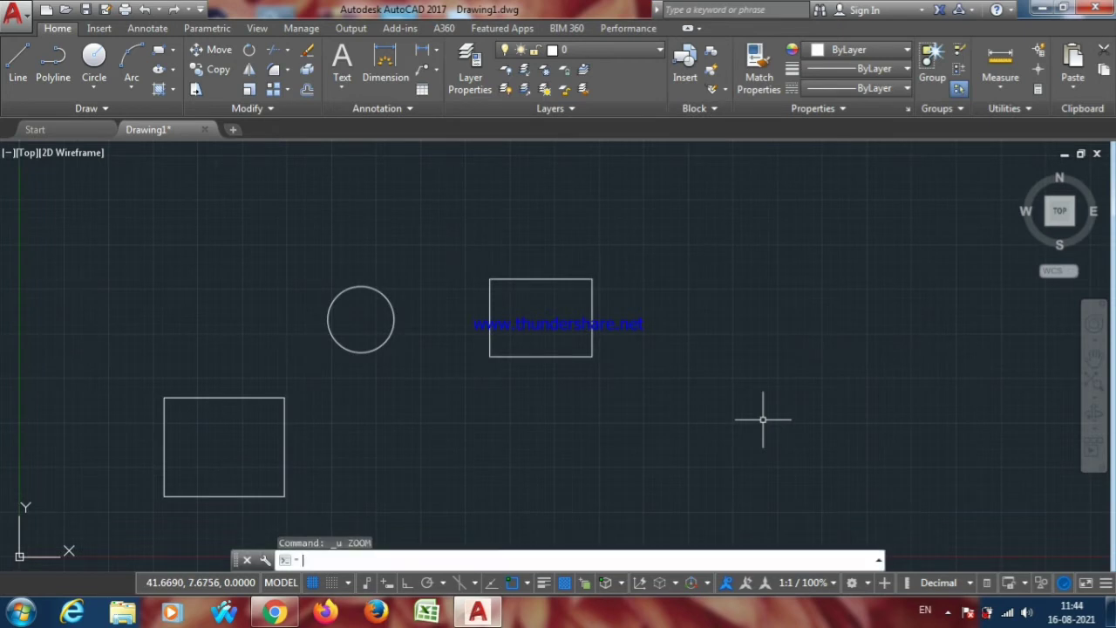
pyautogui.press('Return')
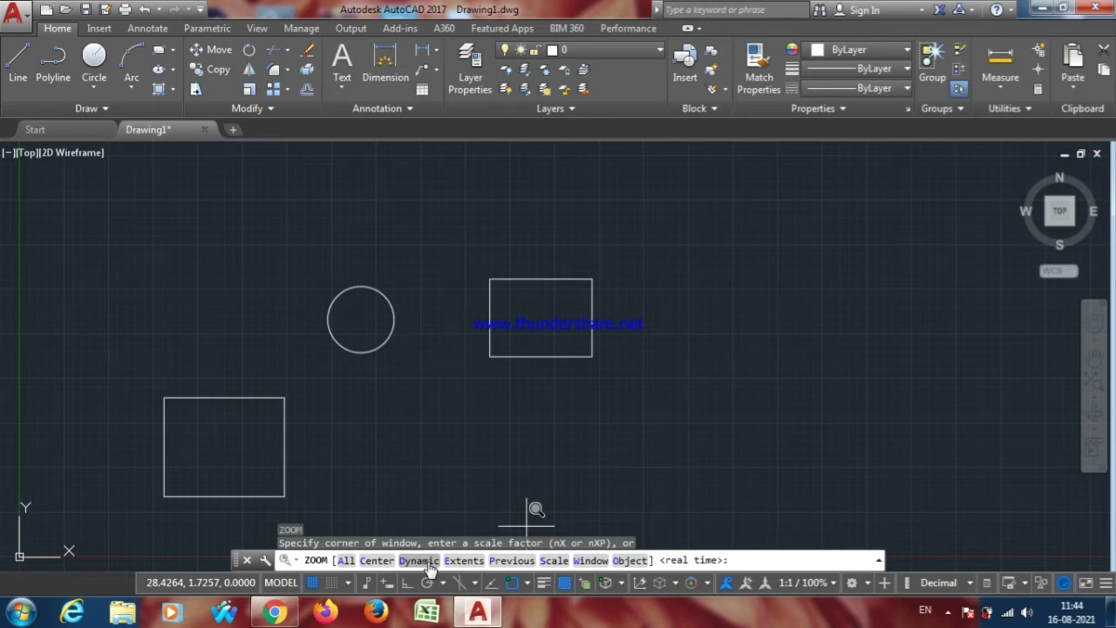
pyautogui.click(427, 562)
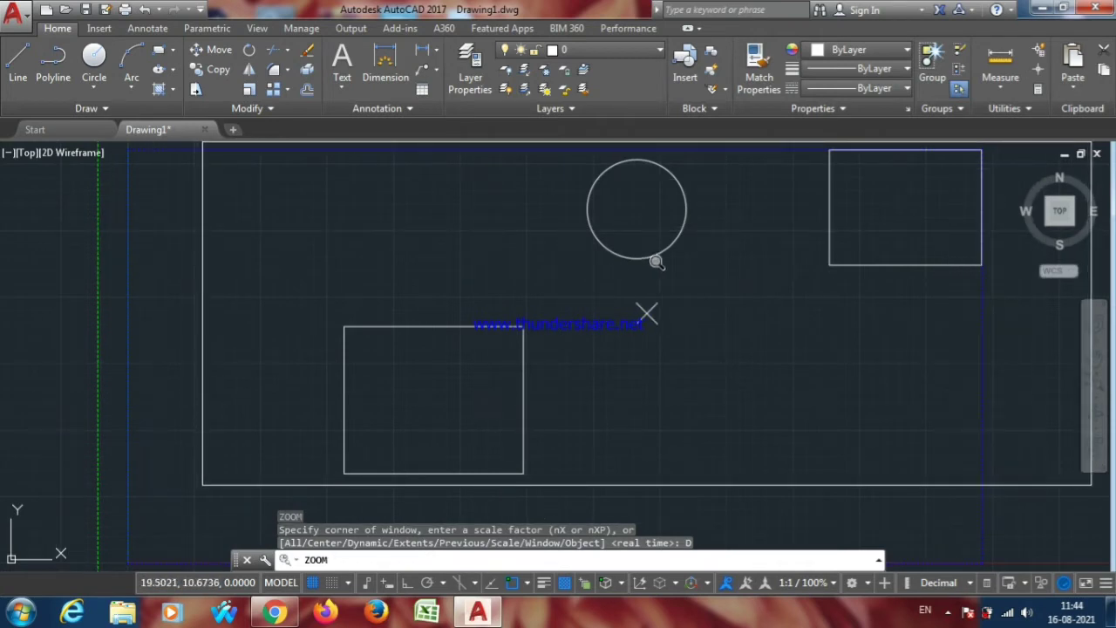
pyautogui.click(662, 262)
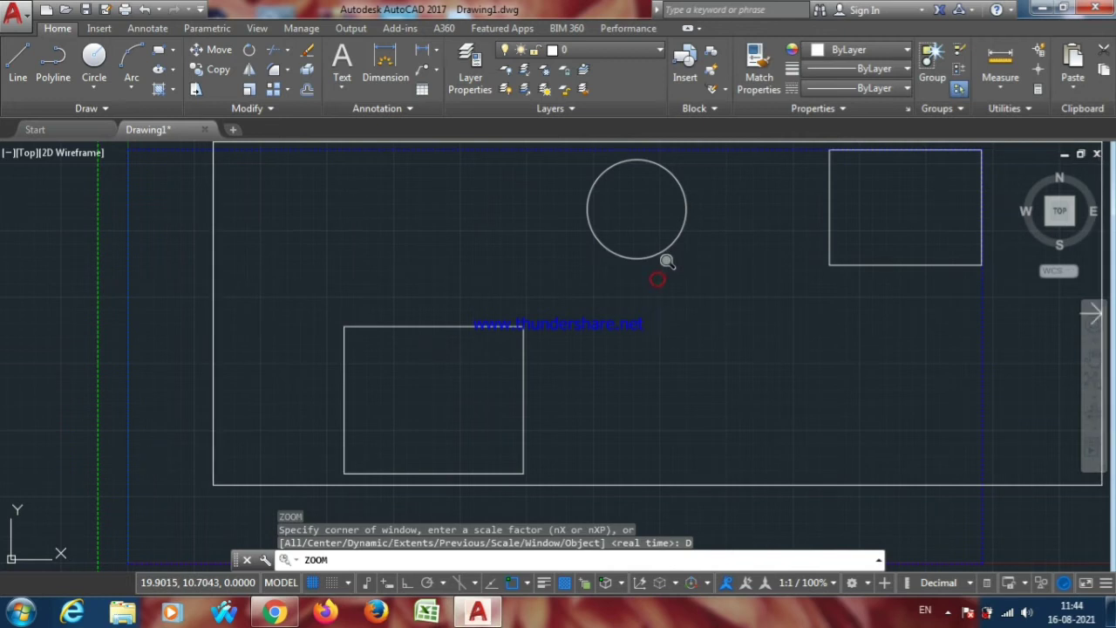
pyautogui.press('Return')
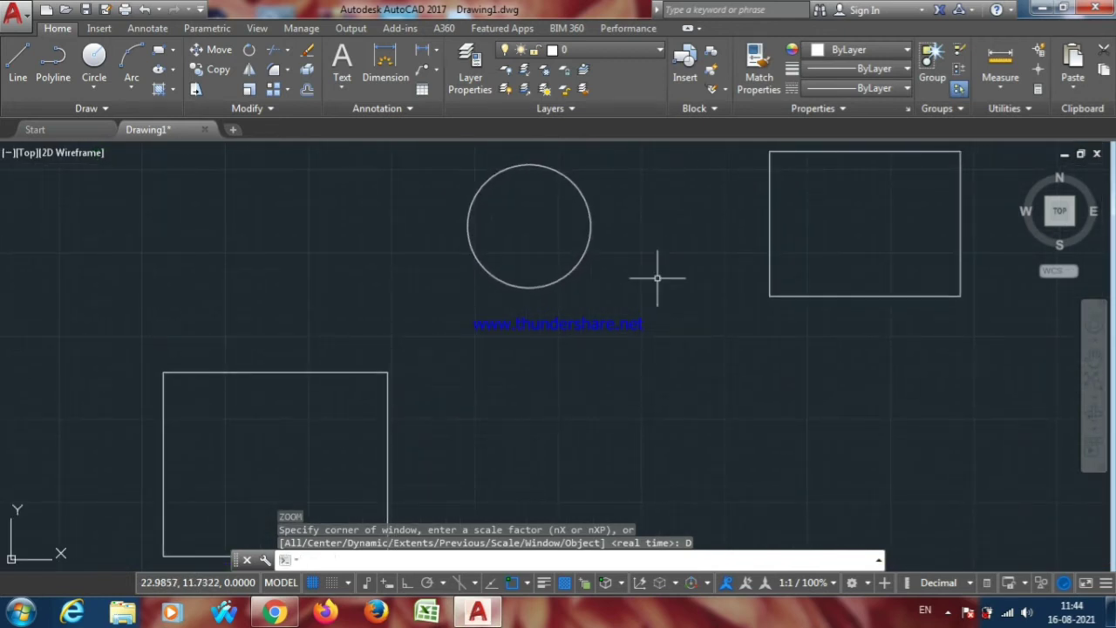
# Undo the dynamic zoom, zoom to Extents, then return to the earlier smaller view.
pyautogui.hotkey('ctrl', 'z')
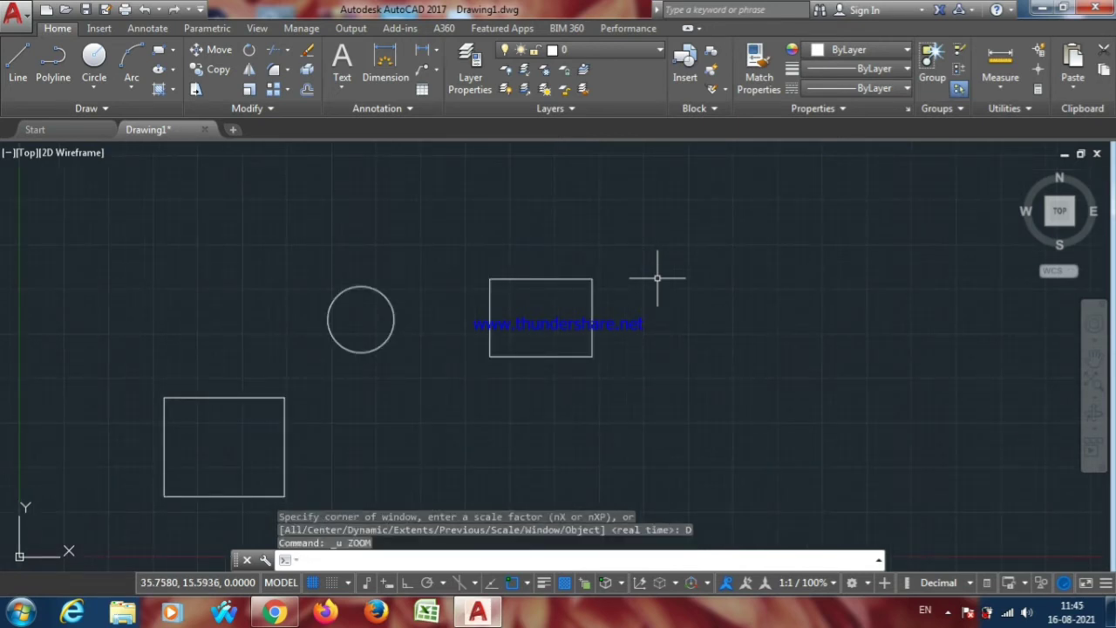
pyautogui.write('z')
pyautogui.press('Return')
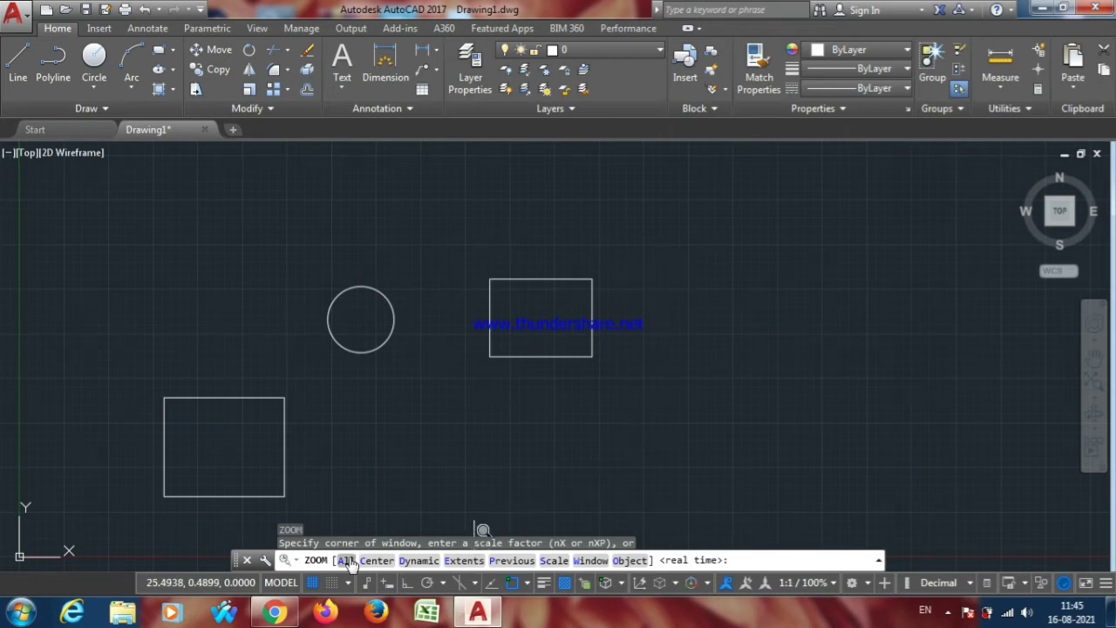
pyautogui.click(463, 562)
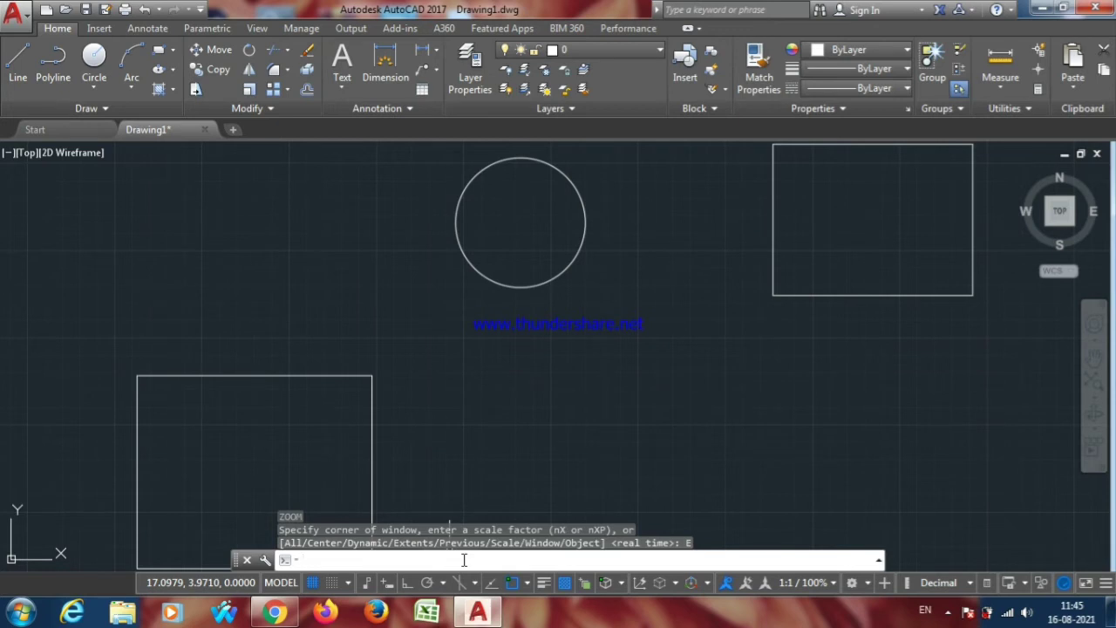
pyautogui.press('Return')
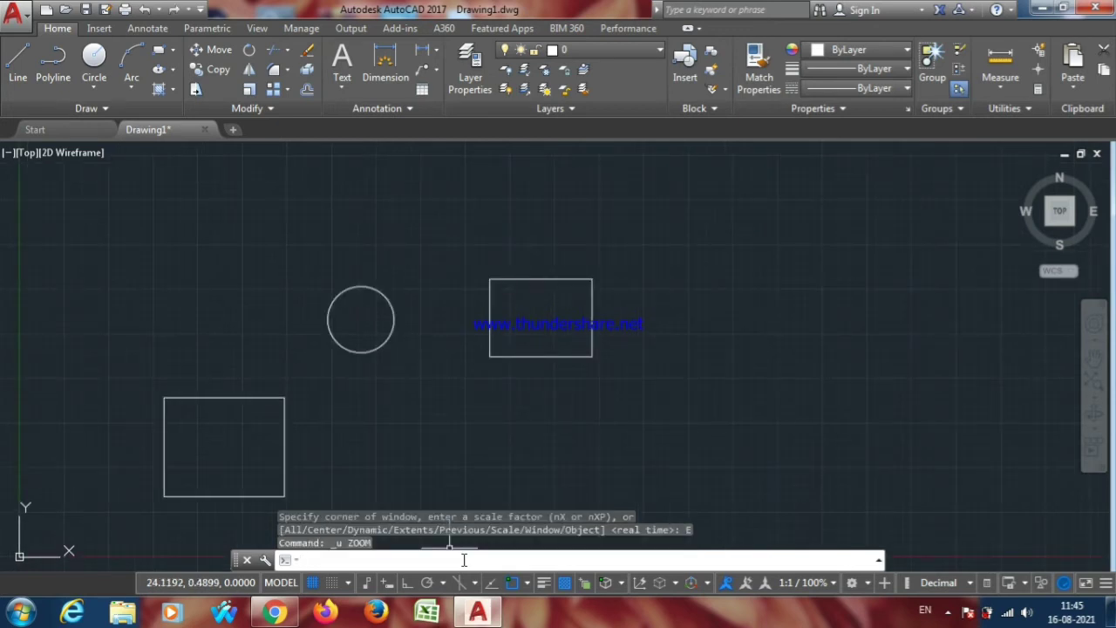
# Zoom by a Scale factor of 1, enlarging the upper rectangle.
pyautogui.write('z')
pyautogui.press('Return')
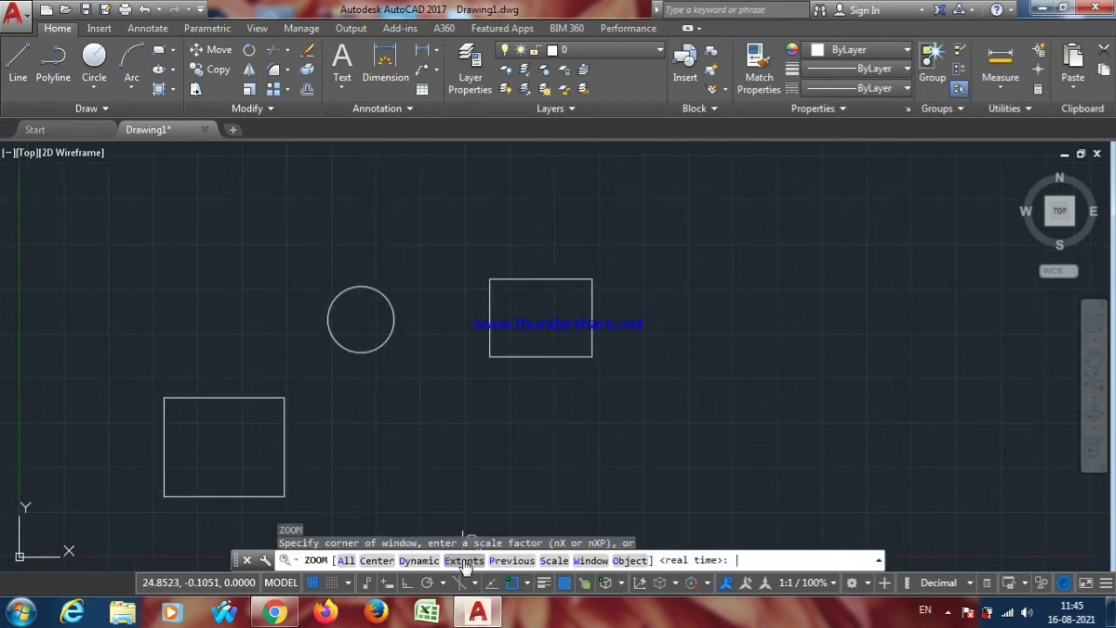
pyautogui.click(546, 560)
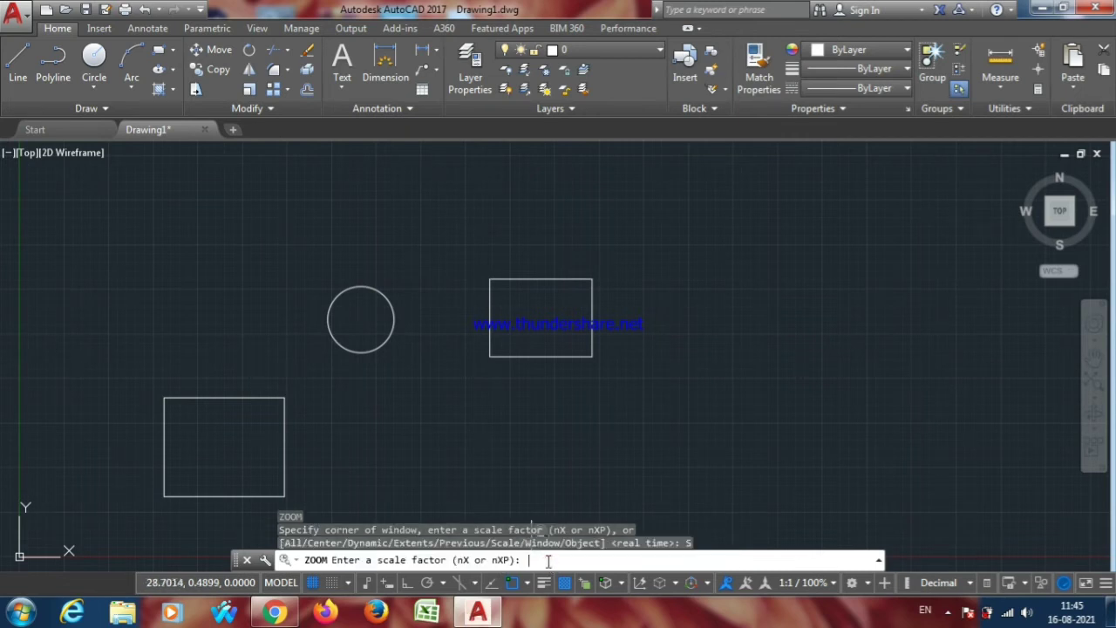
pyautogui.write('1')
pyautogui.press('Return')
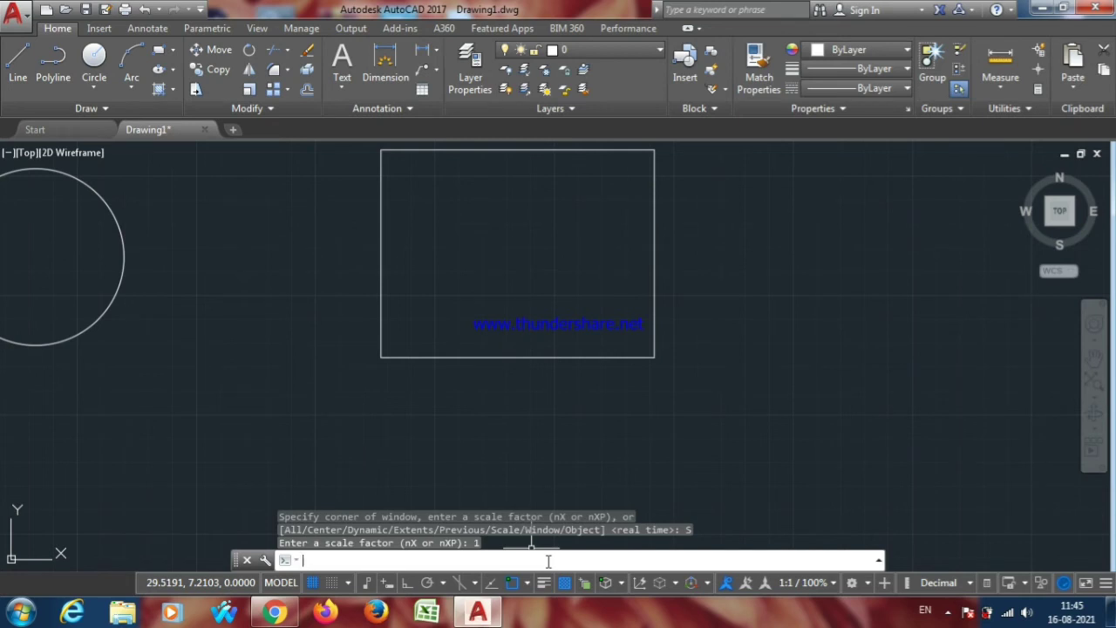
# Use Zoom Previous to restore the view of the circle and both rectangles.
pyautogui.write('z')
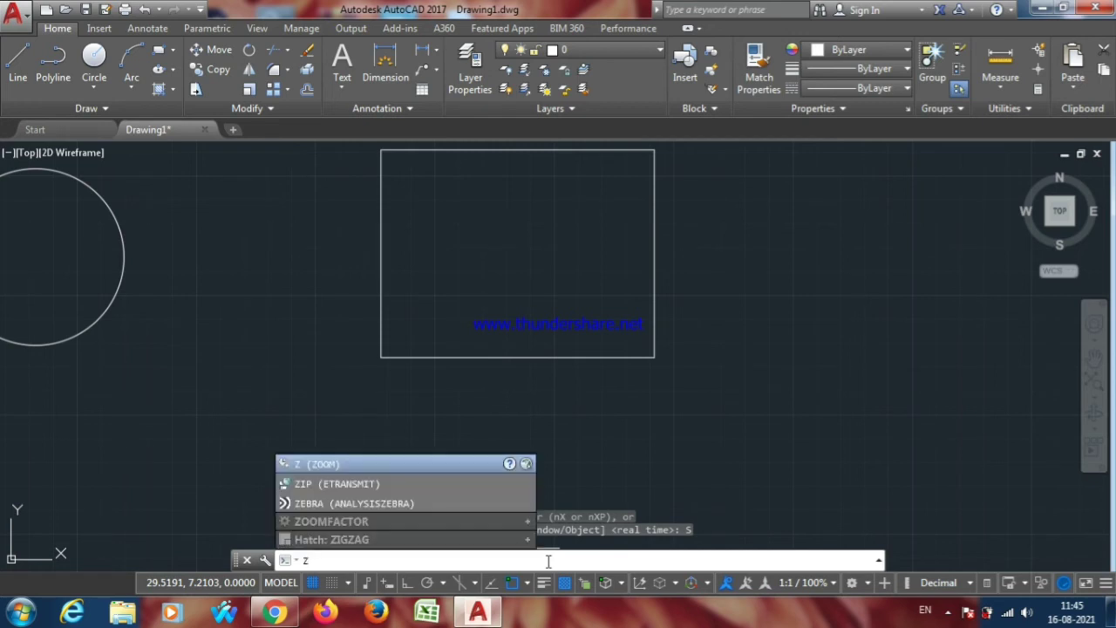
pyautogui.press('Return')
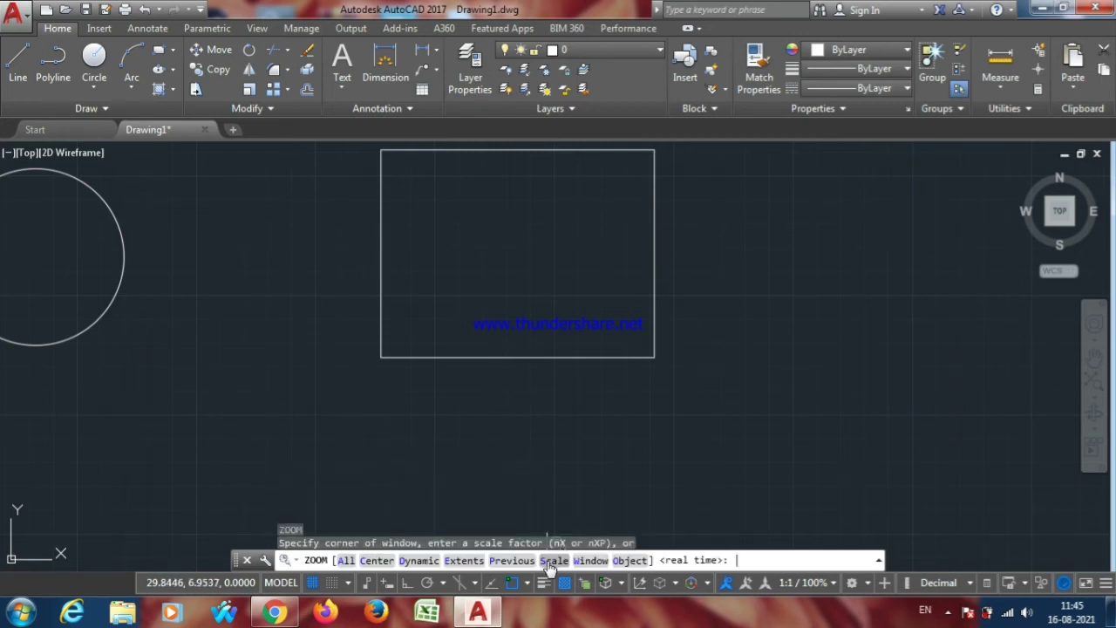
pyautogui.click(512, 560)
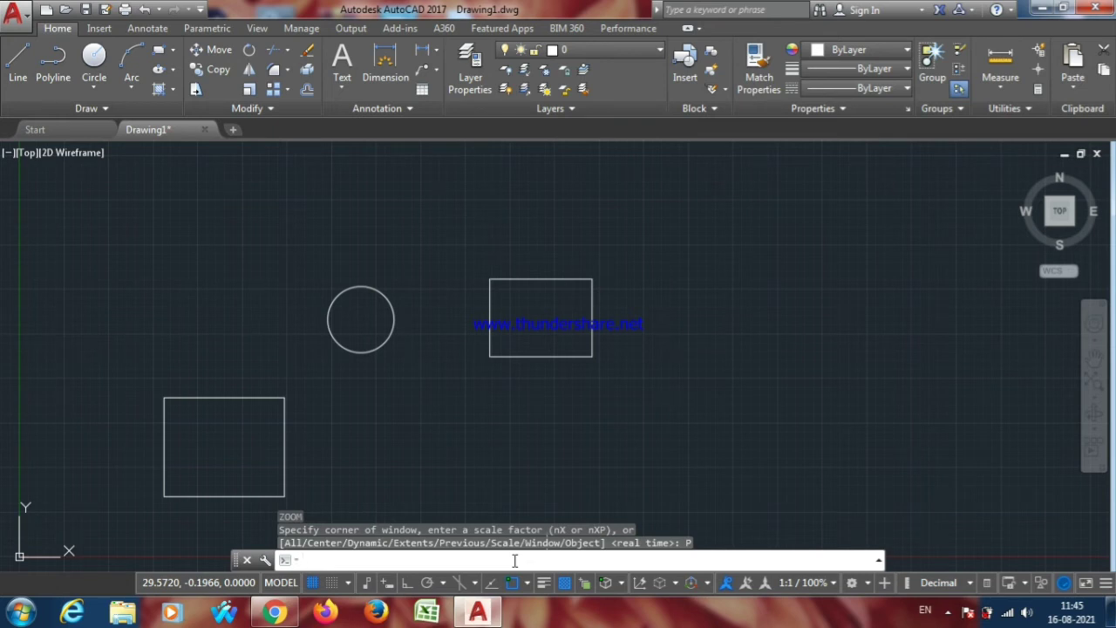
pyautogui.write('z')
pyautogui.press('Return')
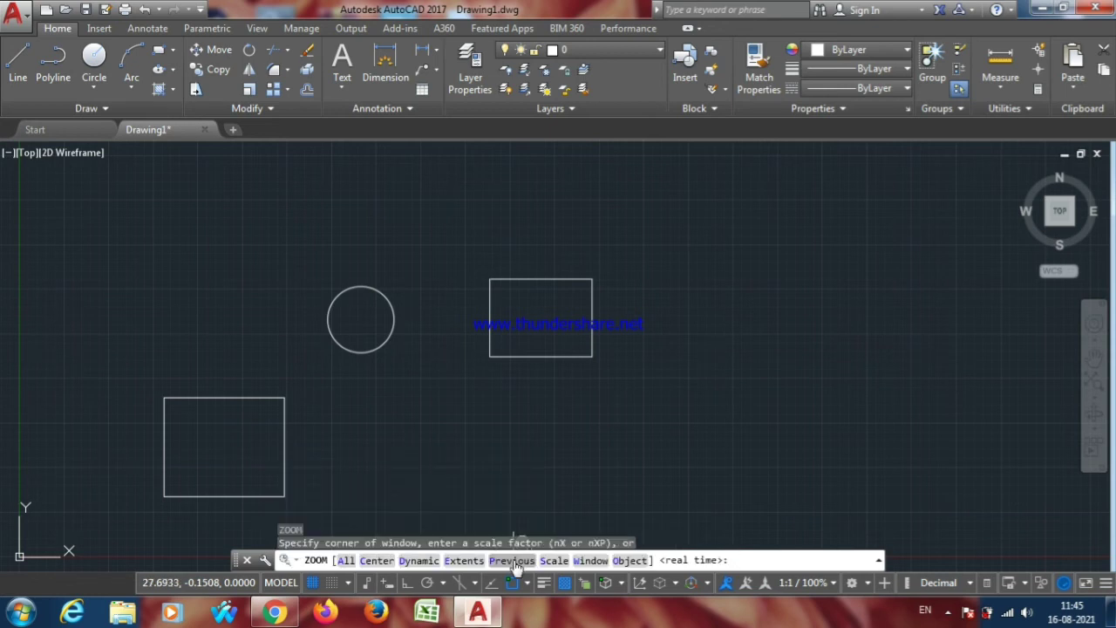
# Zoom Window from above-left of the shapes to below-right, enlarging the circle and rectangles.
pyautogui.click(589, 561)
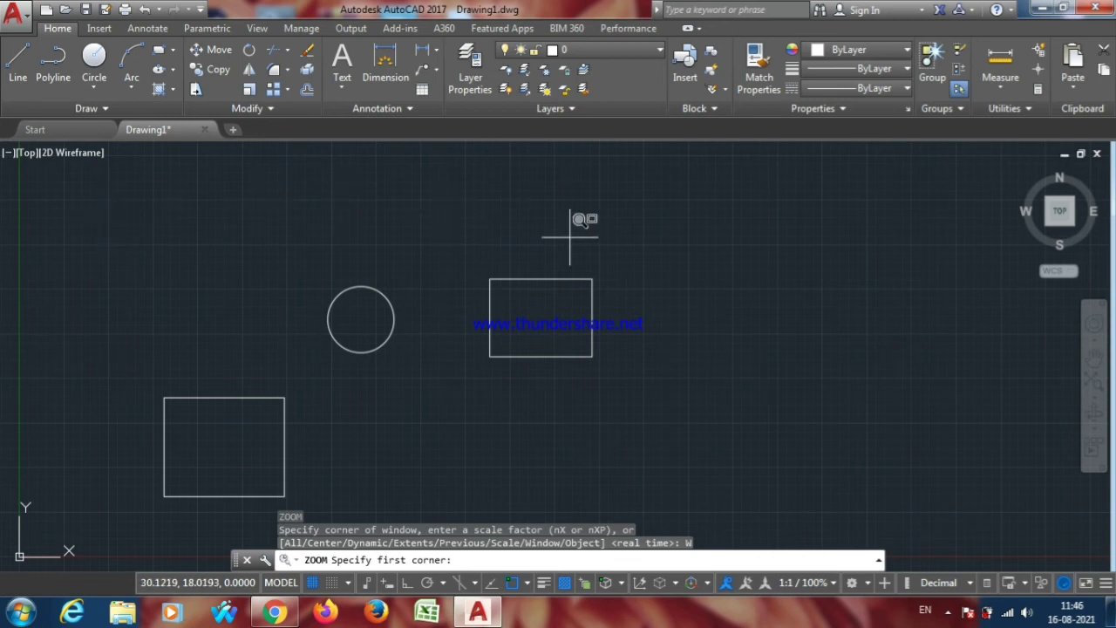
pyautogui.click(124, 224)
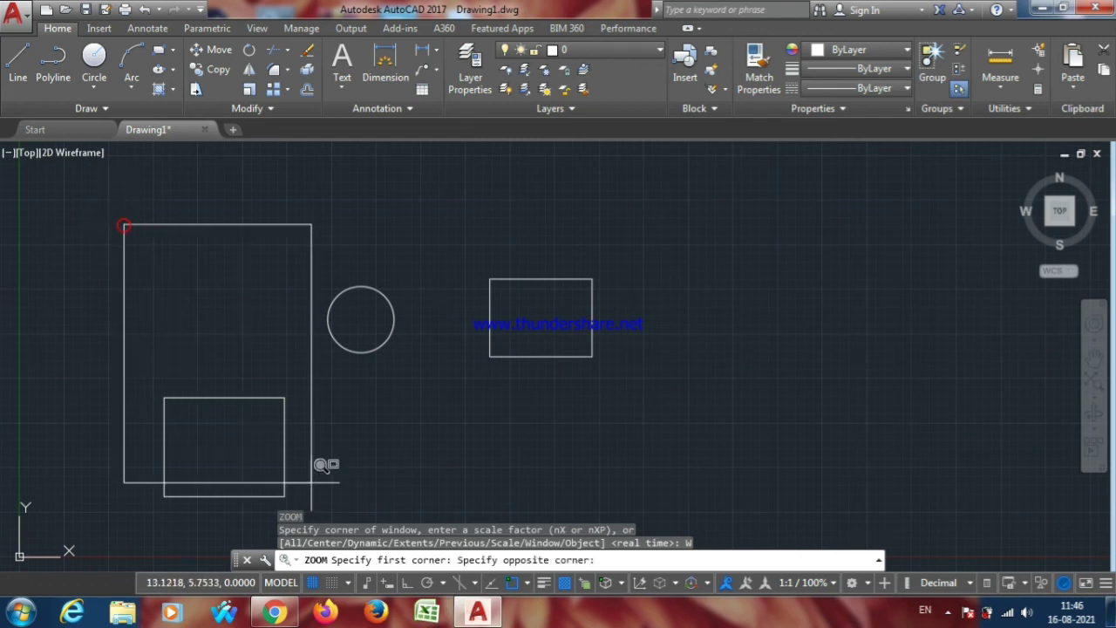
pyautogui.click(666, 521)
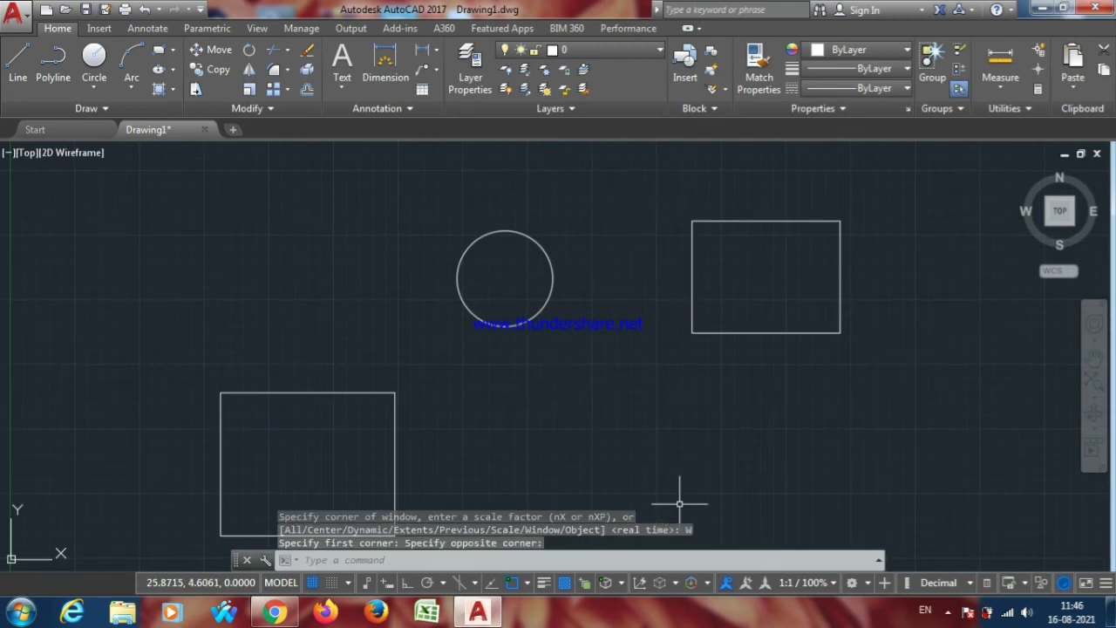
# Undo the window zoom, then Zoom Object on the upper-right rectangle.
pyautogui.hotkey('ctrl', 'z')
pyautogui.write('z')
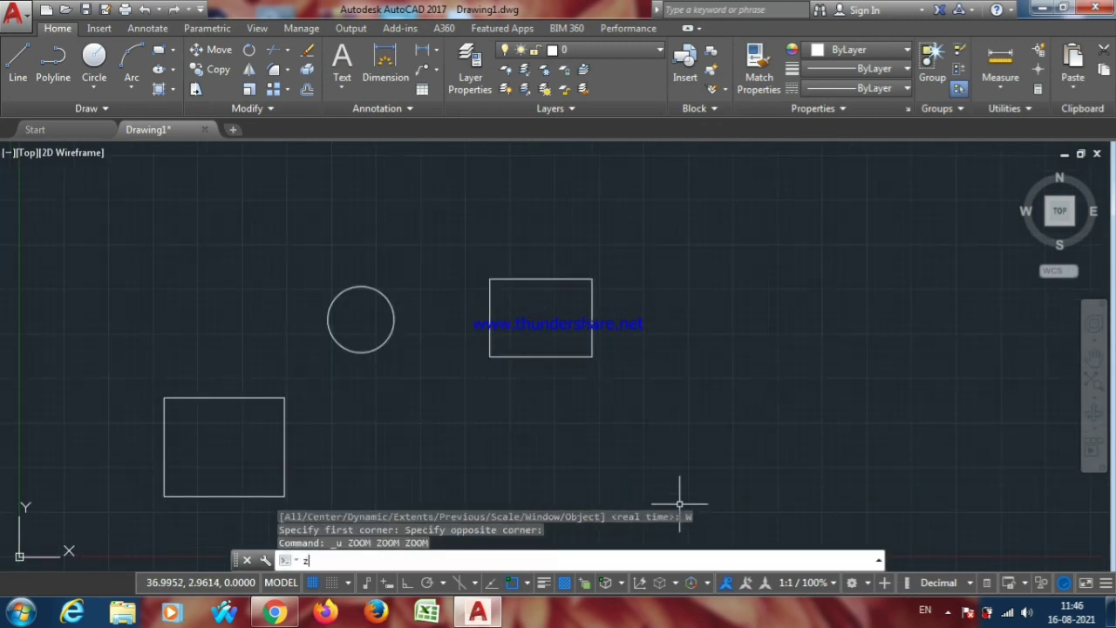
pyautogui.press('Return')
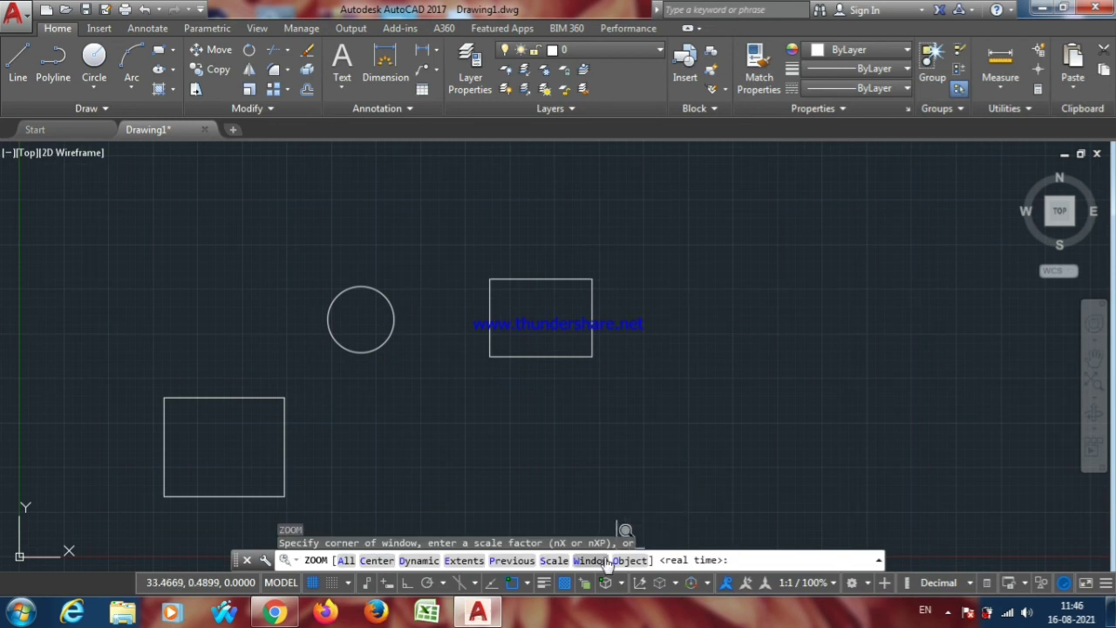
pyautogui.click(625, 560)
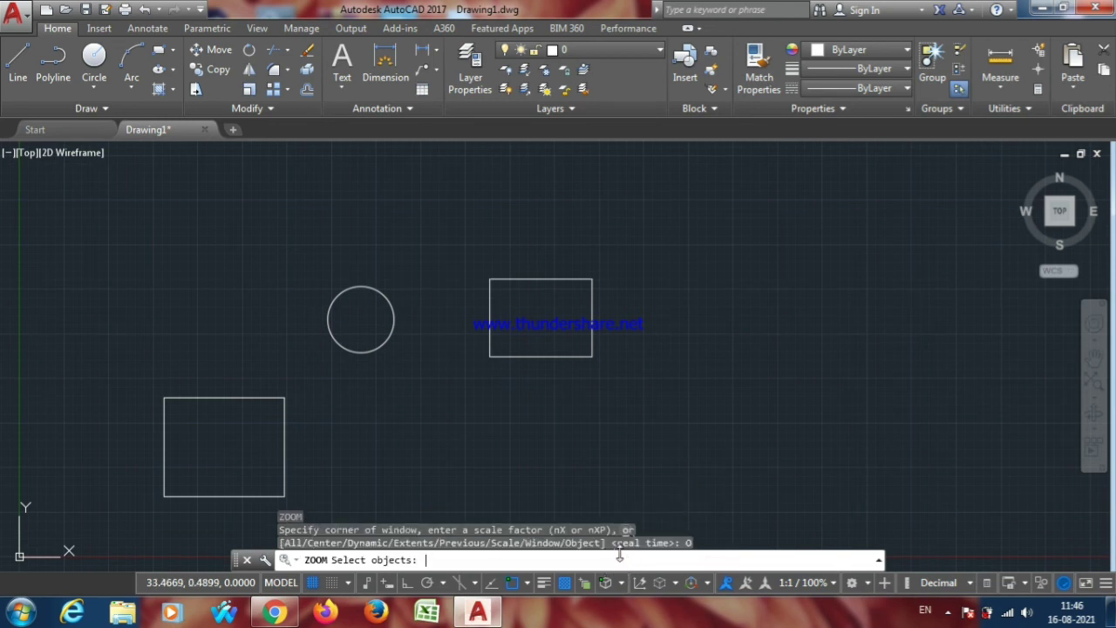
pyautogui.click(503, 356)
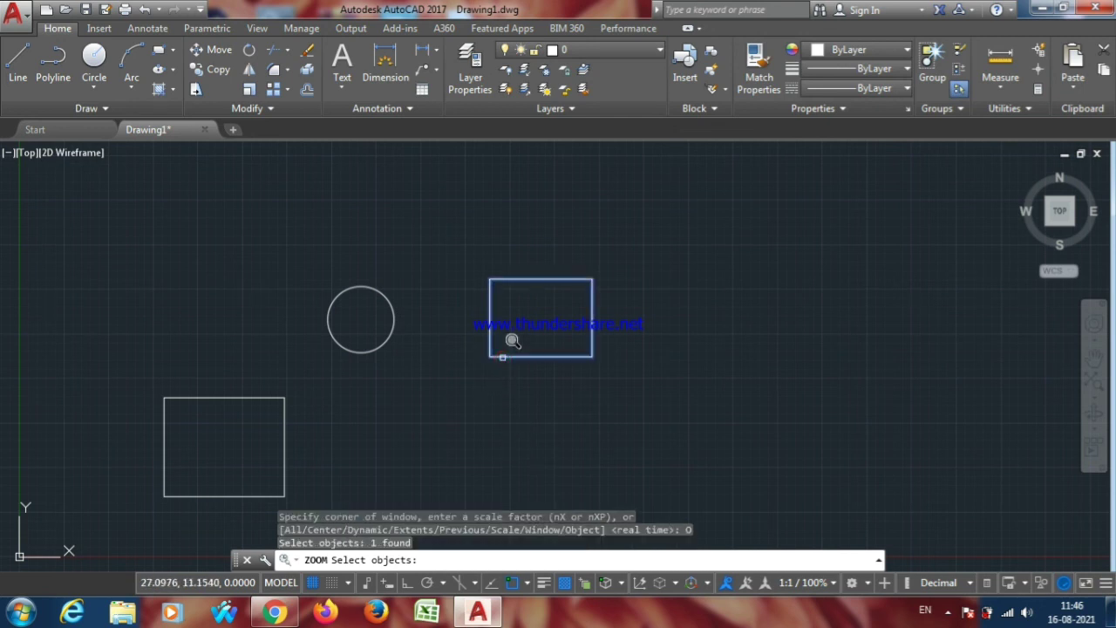
pyautogui.press('Return')
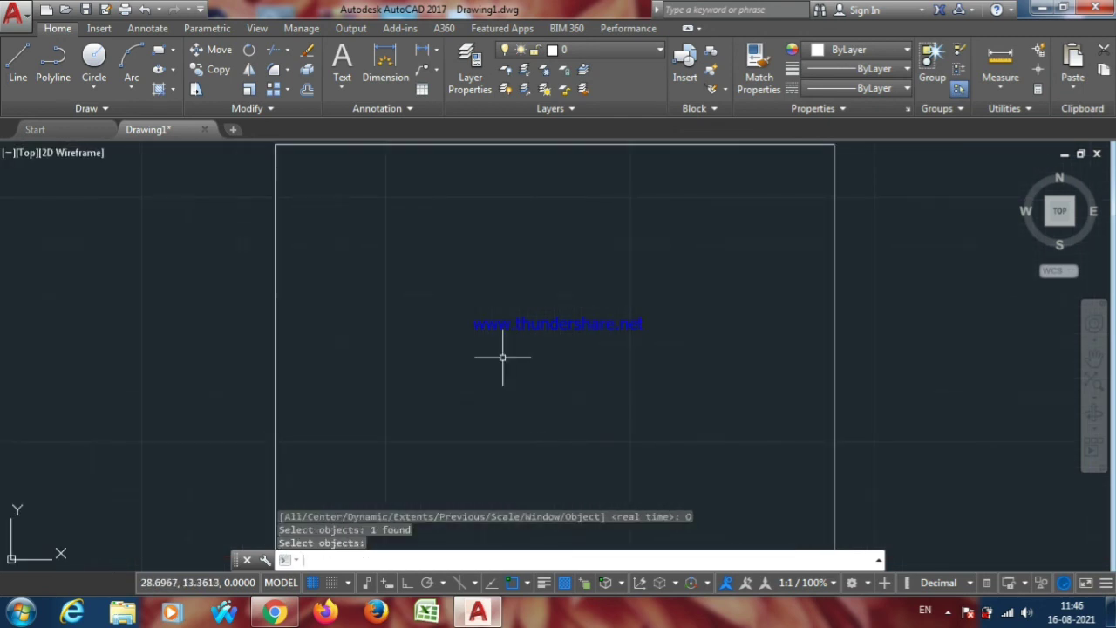